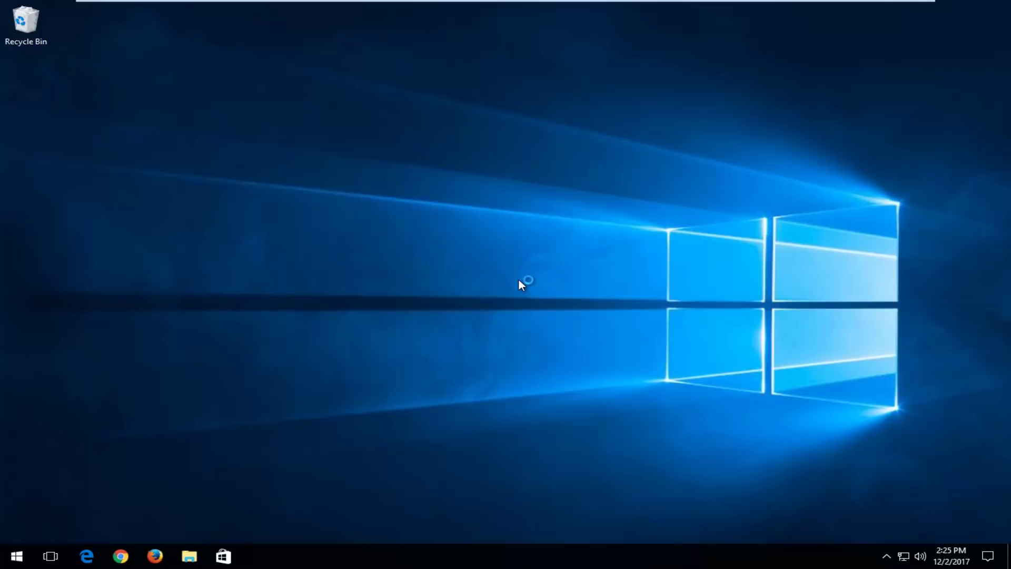
Search the Start menu for 'device manager' and open Device Manager
{"action": "left_click", "coordinate": [14, 558]}
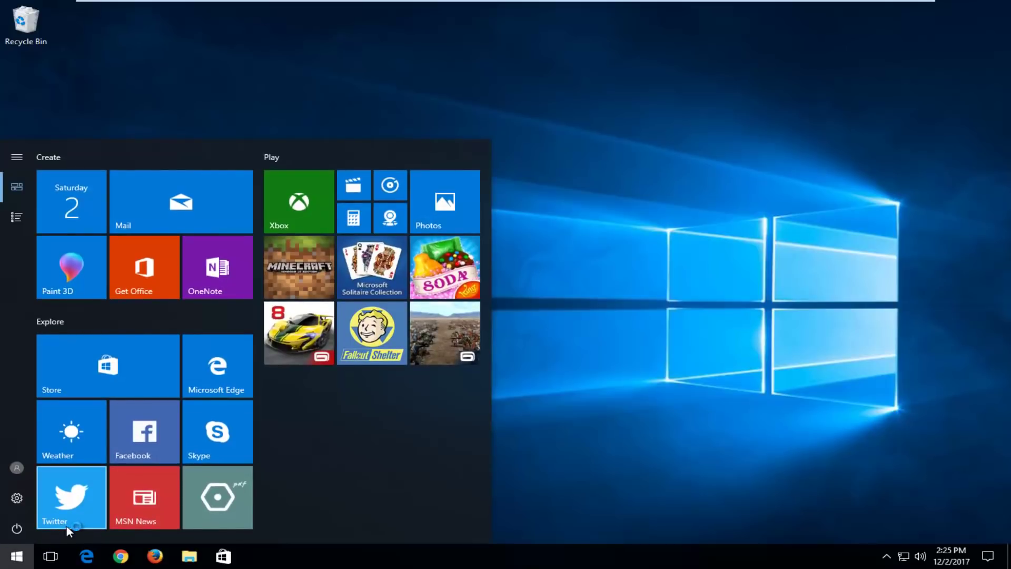
{"action": "left_click", "coordinate": [67, 526]}
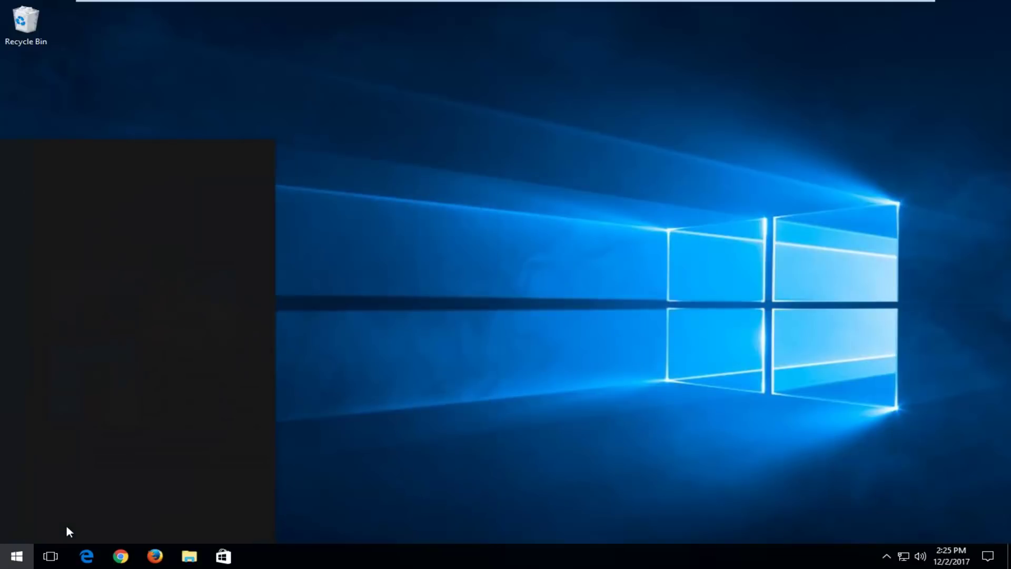
{"action": "type", "text": "d"}
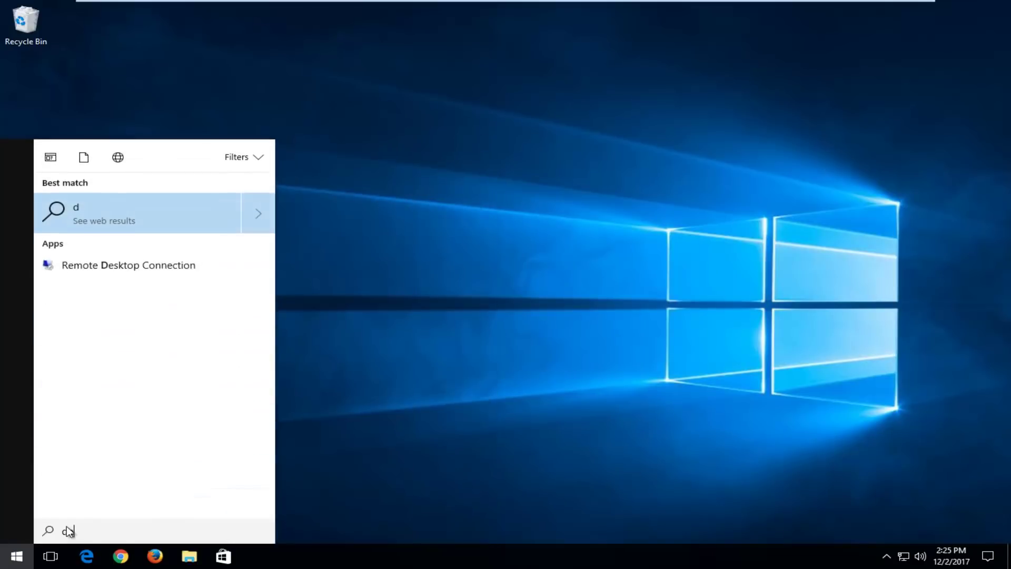
{"action": "type", "text": "eivce manager"}
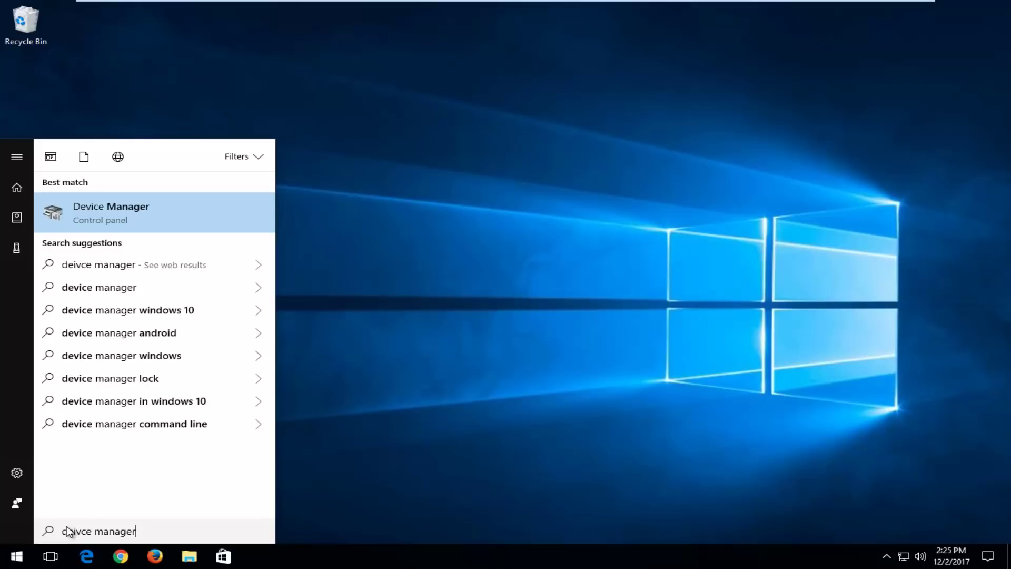
{"action": "left_click", "coordinate": [119, 217]}
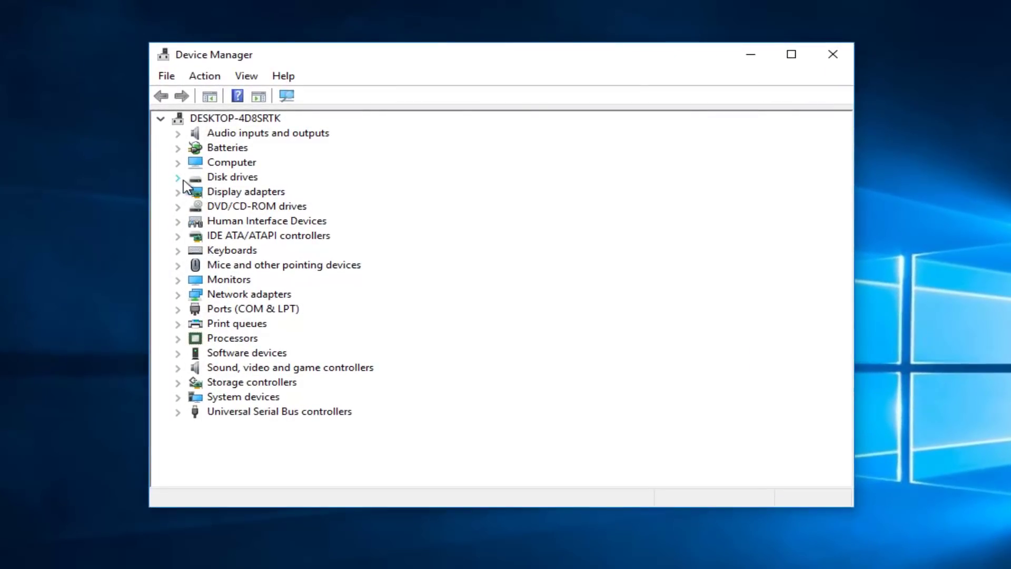
Open Properties for the VMware Virtual S SCSI Disk Device under Disk drives
{"action": "left_click", "coordinate": [178, 178]}
{"action": "left_click", "coordinate": [250, 195]}
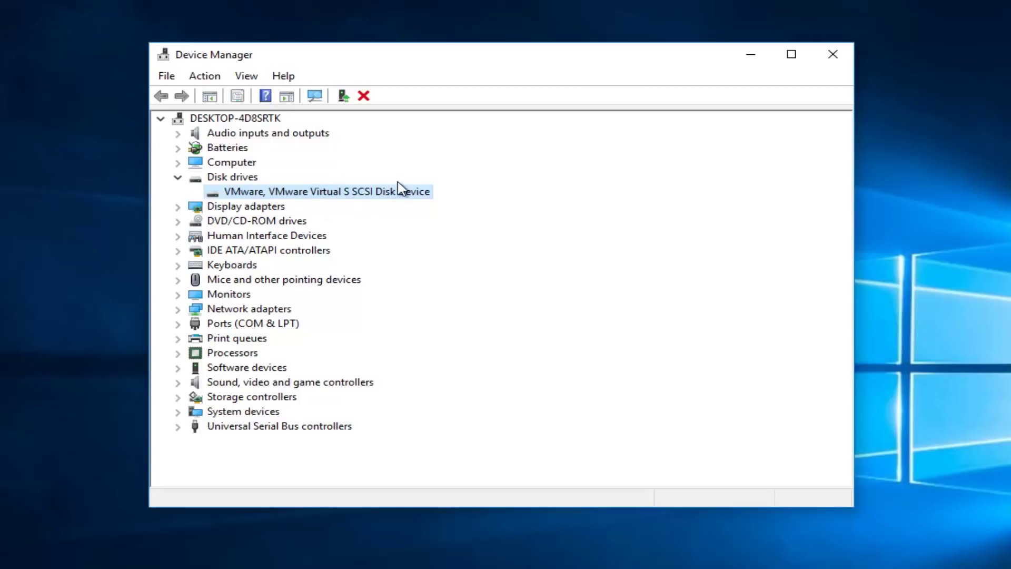
{"action": "right_click", "coordinate": [373, 197]}
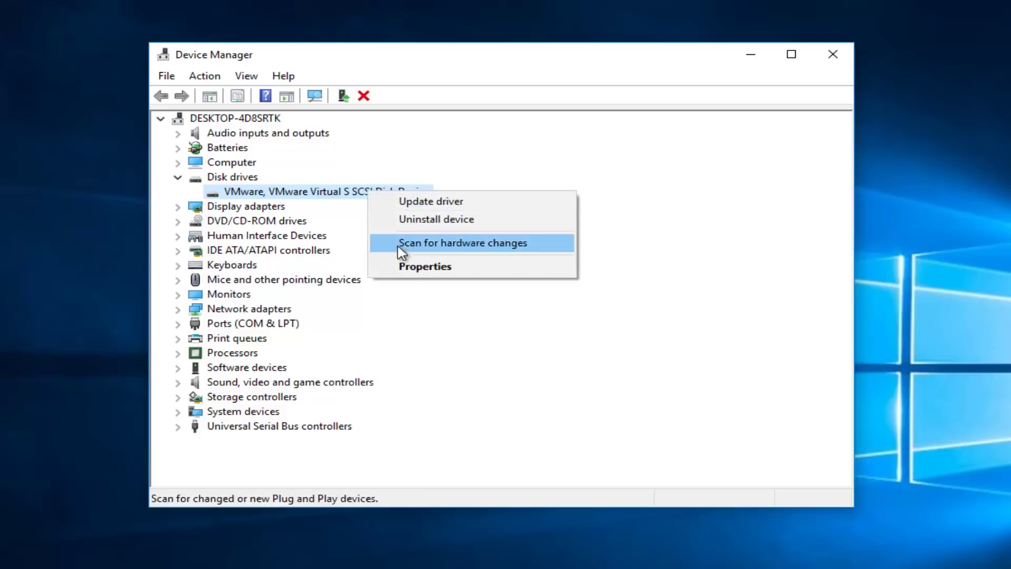
{"action": "left_click", "coordinate": [405, 267]}
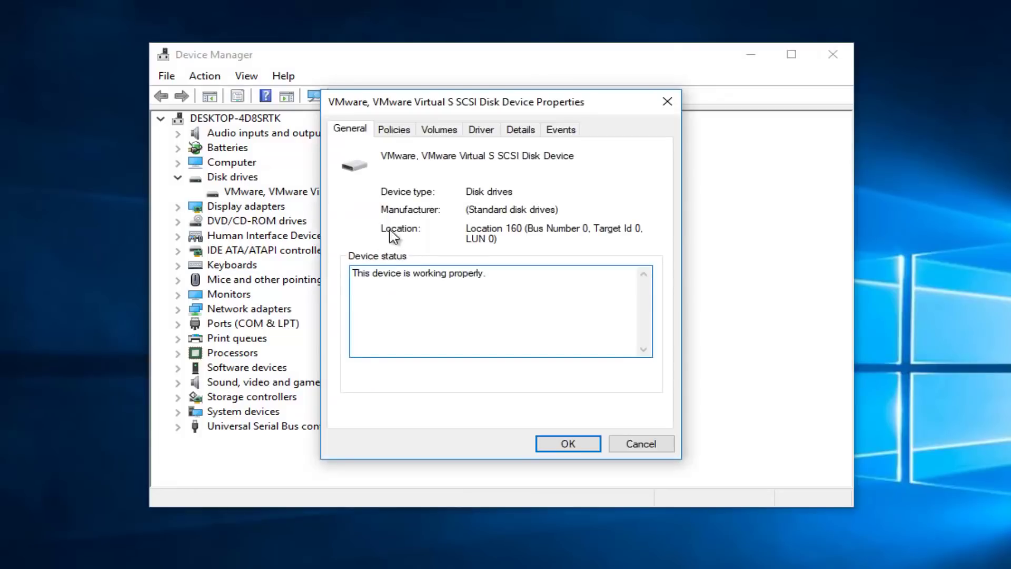
Switch the VMware disk's removal policy to Quick removal, apply it, and decline the restart
{"action": "left_click", "coordinate": [396, 130]}
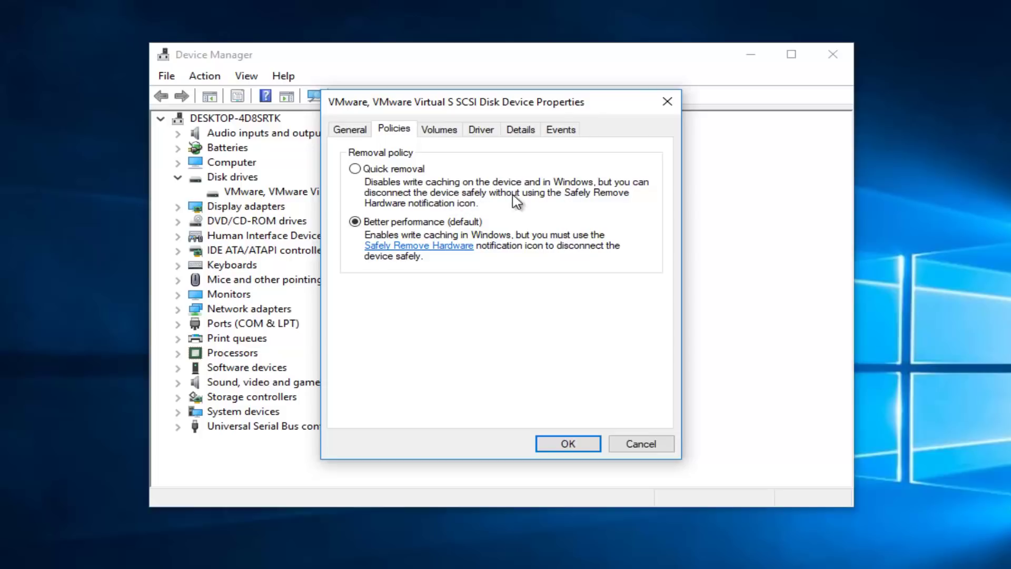
{"action": "left_click", "coordinate": [367, 170]}
{"action": "left_click", "coordinate": [579, 448]}
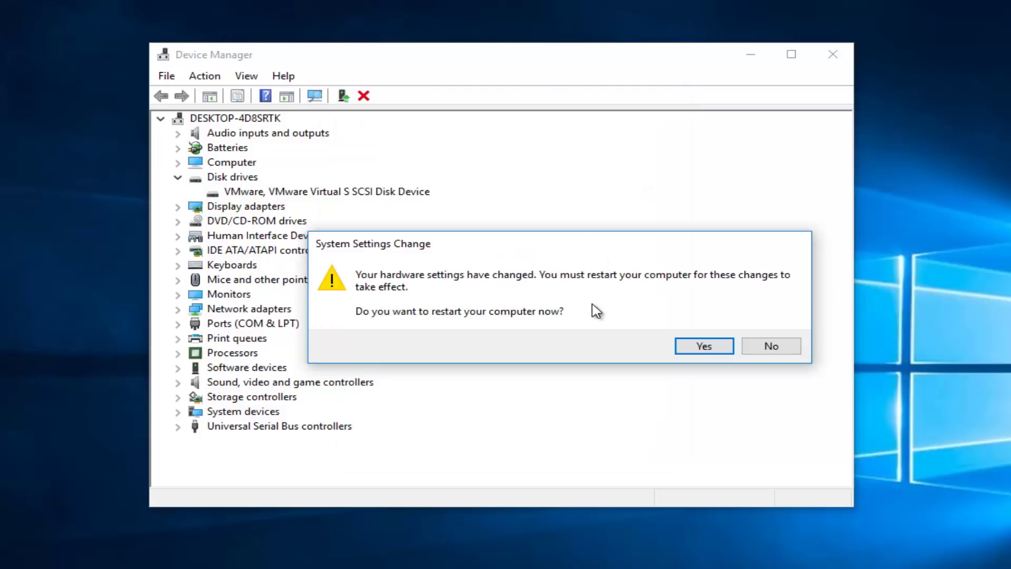
{"action": "left_click", "coordinate": [770, 347]}
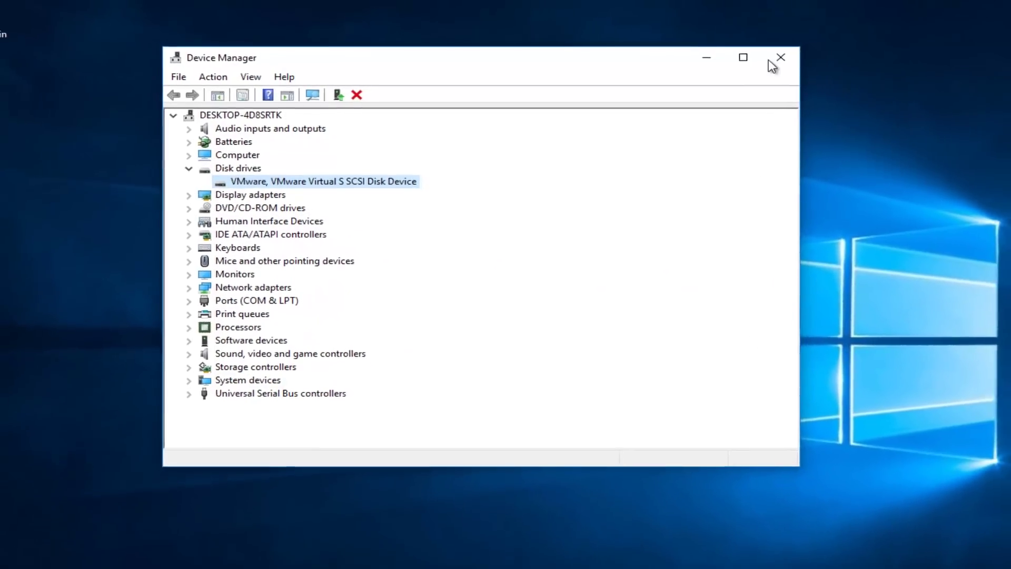
Close the Device Manager window
{"action": "left_click", "coordinate": [806, 56]}
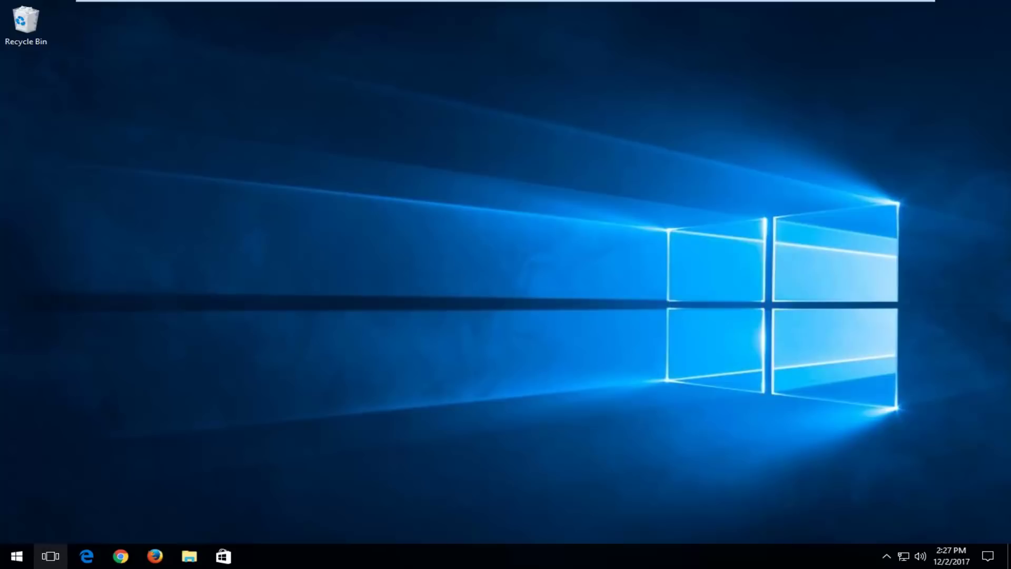
Search Start for 'this pc' and open This PC in File Explorer
{"action": "key", "text": "super"}
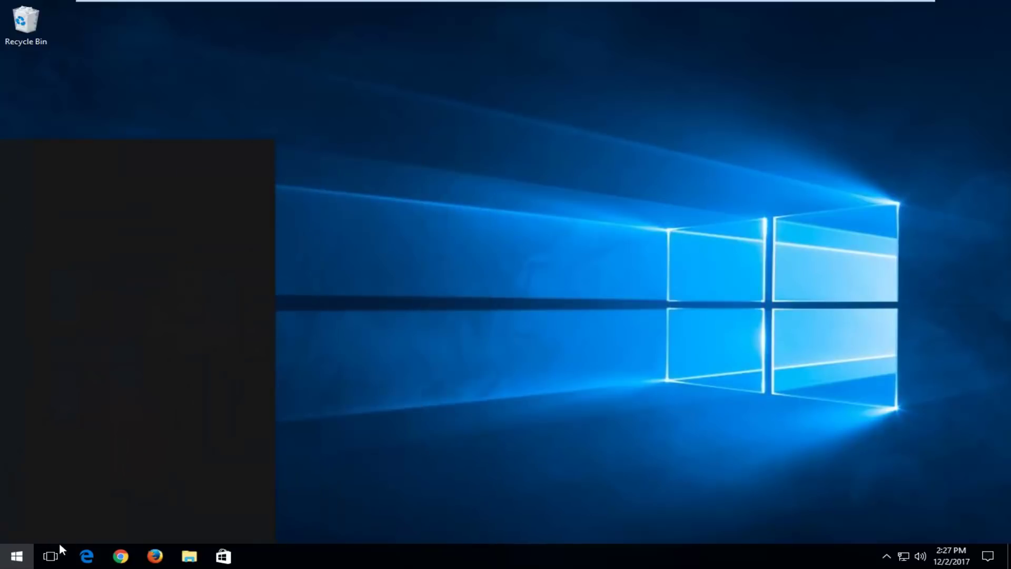
{"action": "type", "text": "this pc"}
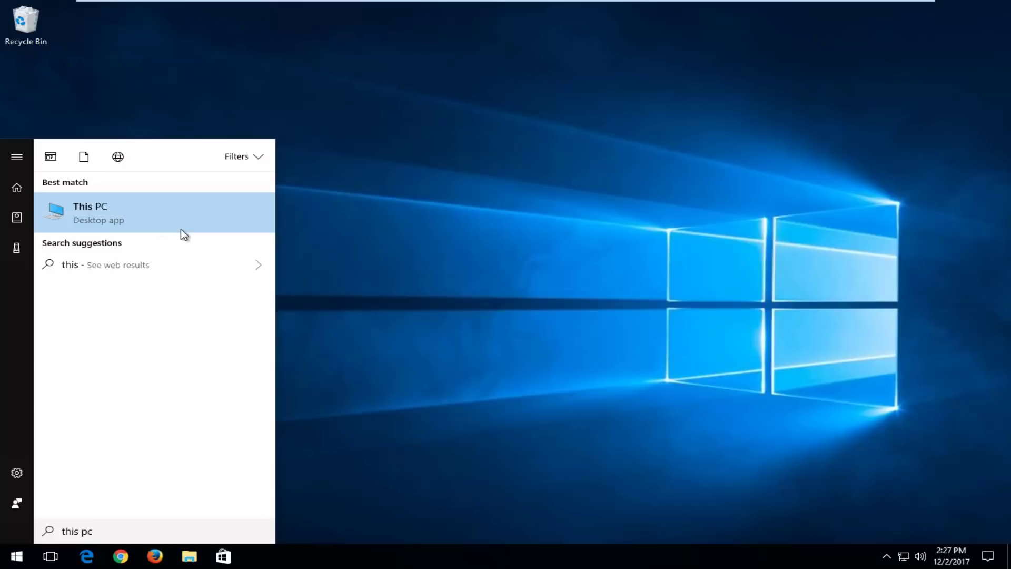
{"action": "left_click", "coordinate": [82, 215]}
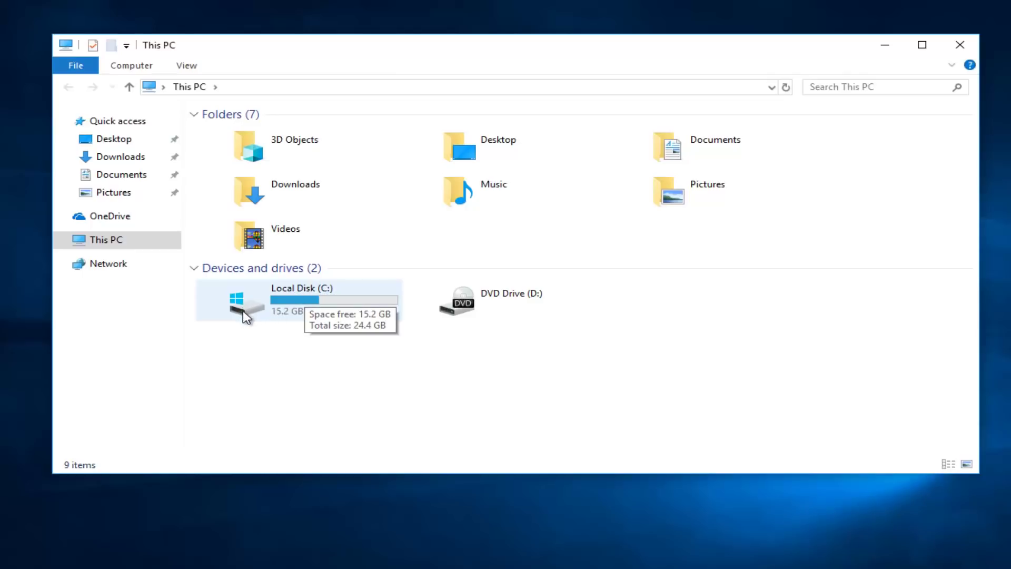
Run the Tools tab error check from Local Disk (C:) Properties
{"action": "right_click", "coordinate": [260, 296]}
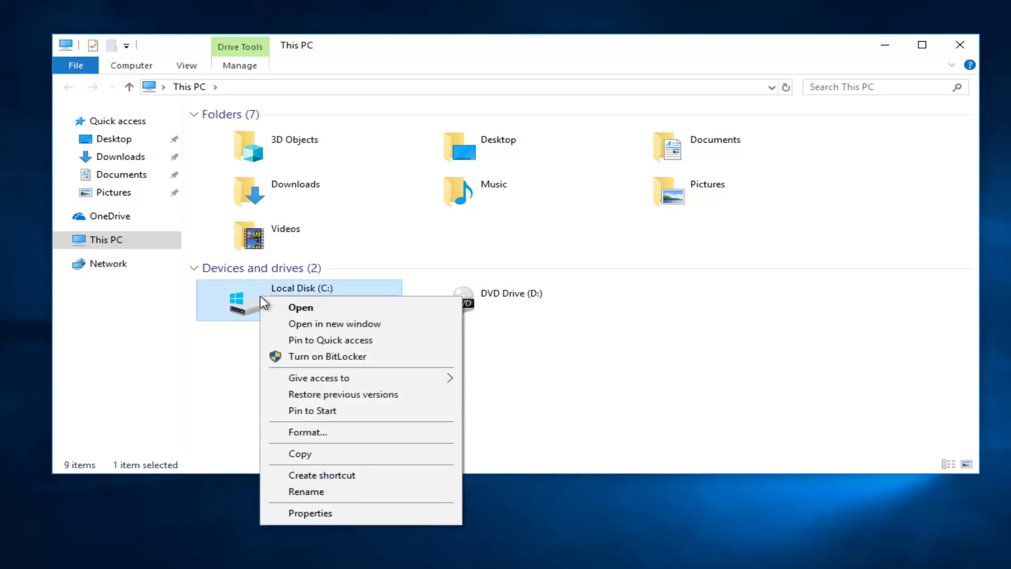
{"action": "left_click", "coordinate": [299, 510]}
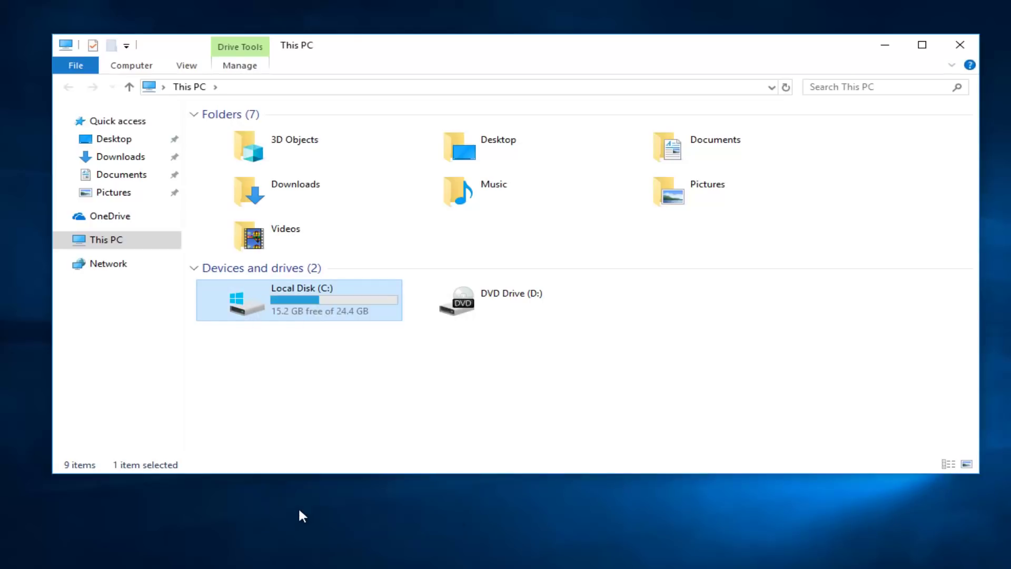
{"action": "left_click_drag", "start_coordinate": [374, 252], "coordinate": [354, 60]}
{"action": "left_click", "coordinate": [357, 96]}
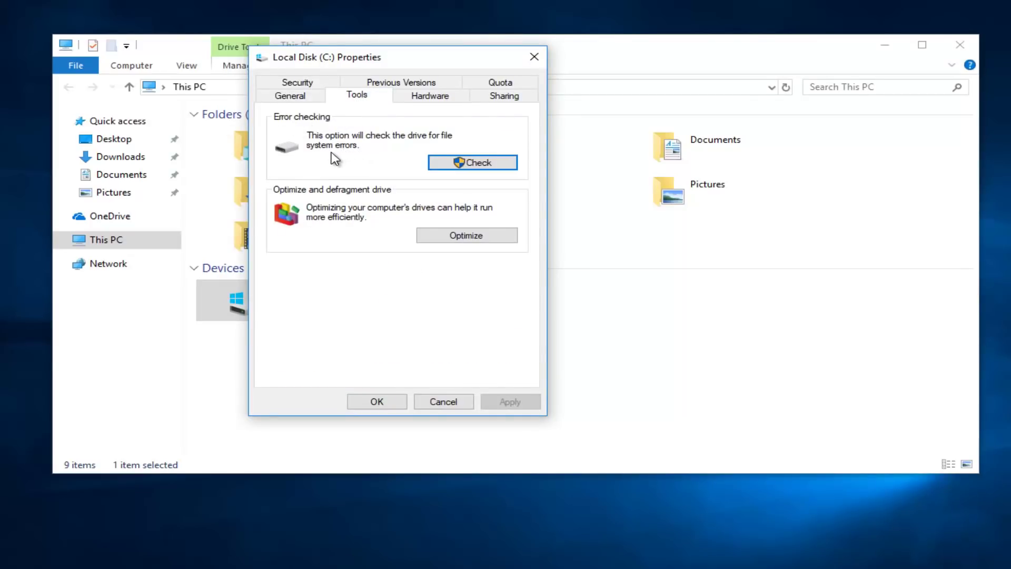
{"action": "left_click", "coordinate": [459, 164]}
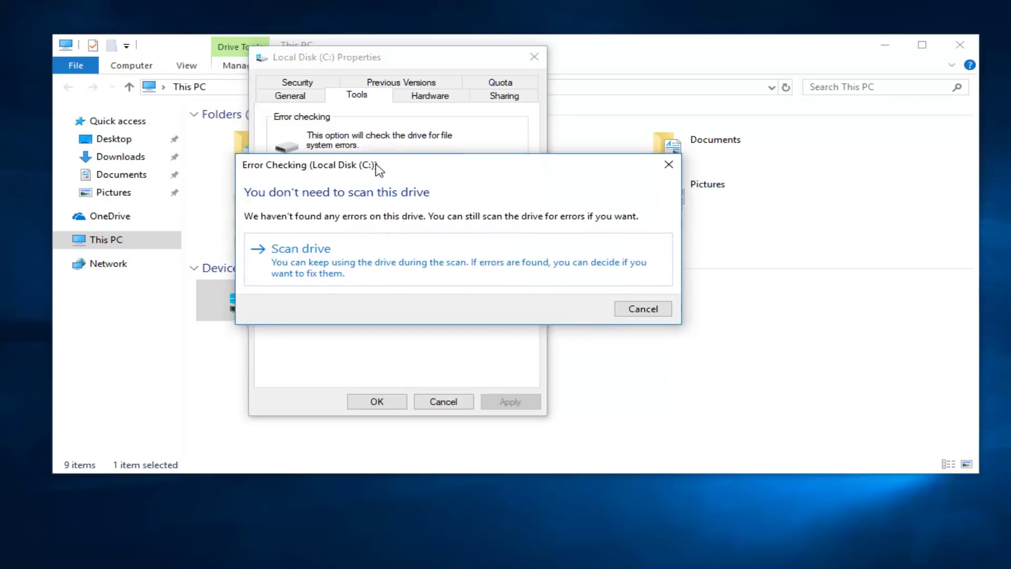
Scan drive C: for errors and close the no-errors result
{"action": "left_click", "coordinate": [369, 268]}
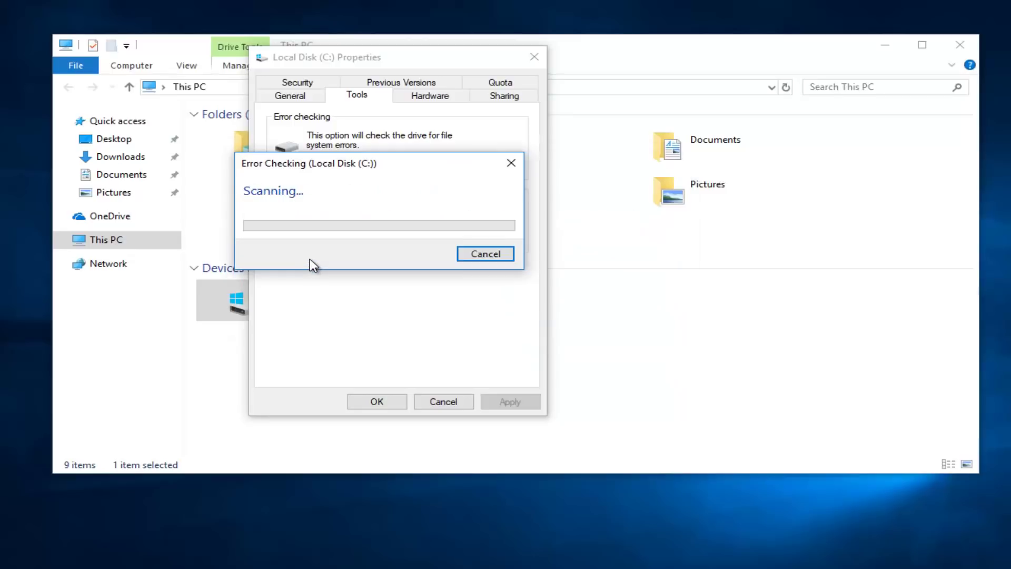
{"action": "left_click_drag", "start_coordinate": [331, 173], "coordinate": [347, 168]}
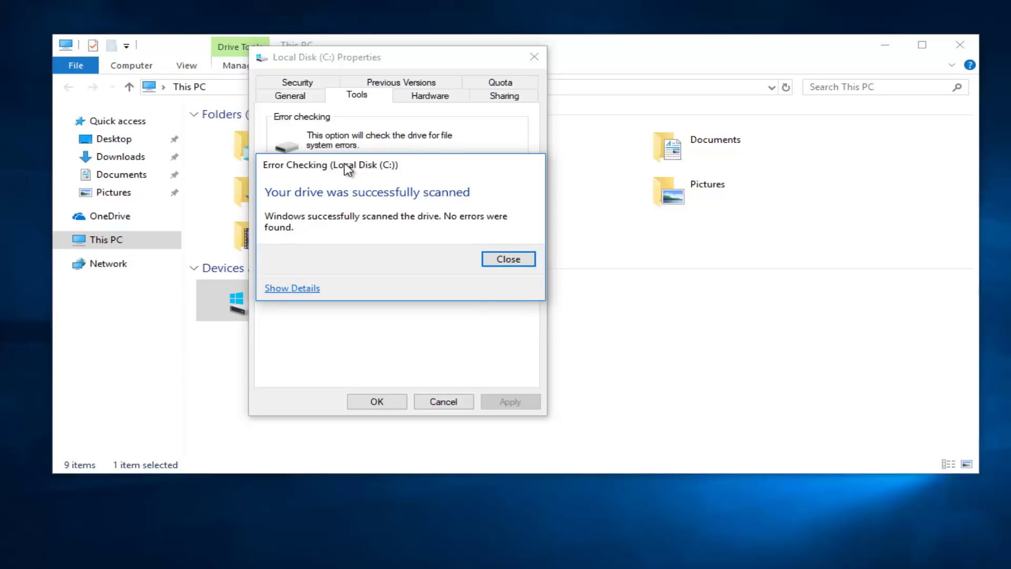
{"action": "left_click", "coordinate": [507, 259]}
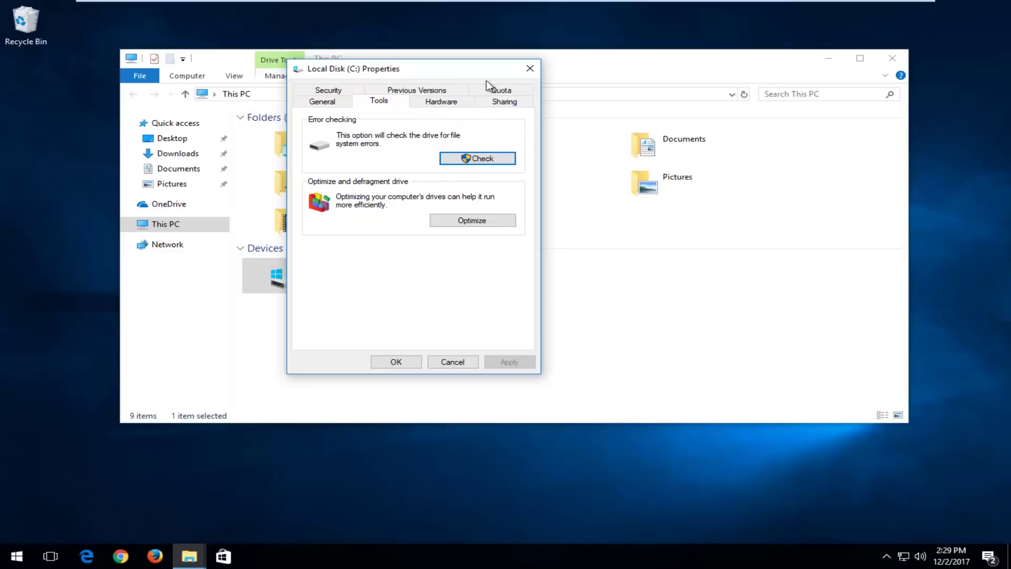
Close the drive windows and launch Command Prompt as administrator, approving the UAC prompt
{"action": "left_click", "coordinate": [528, 70]}
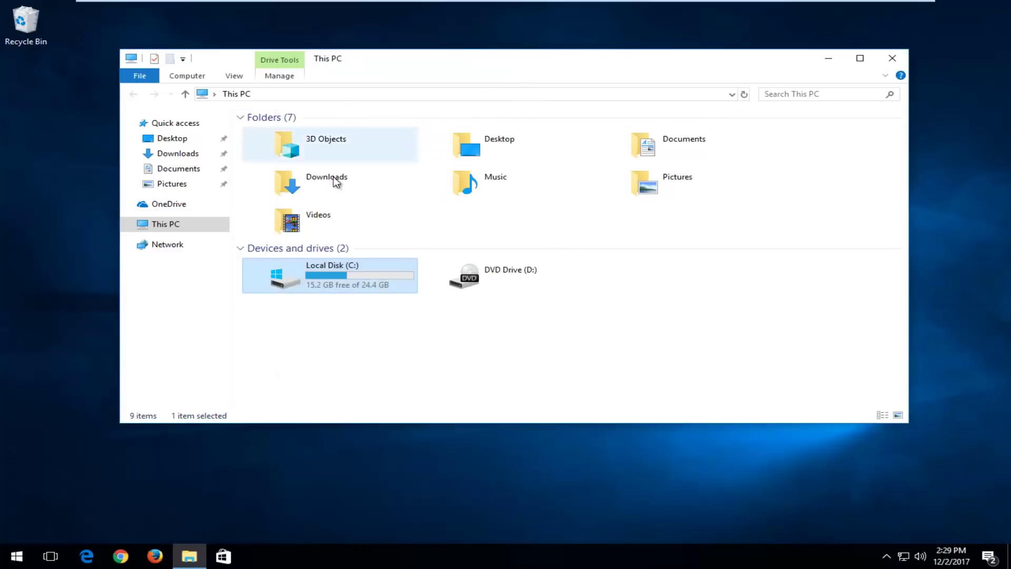
{"action": "left_click", "coordinate": [890, 57]}
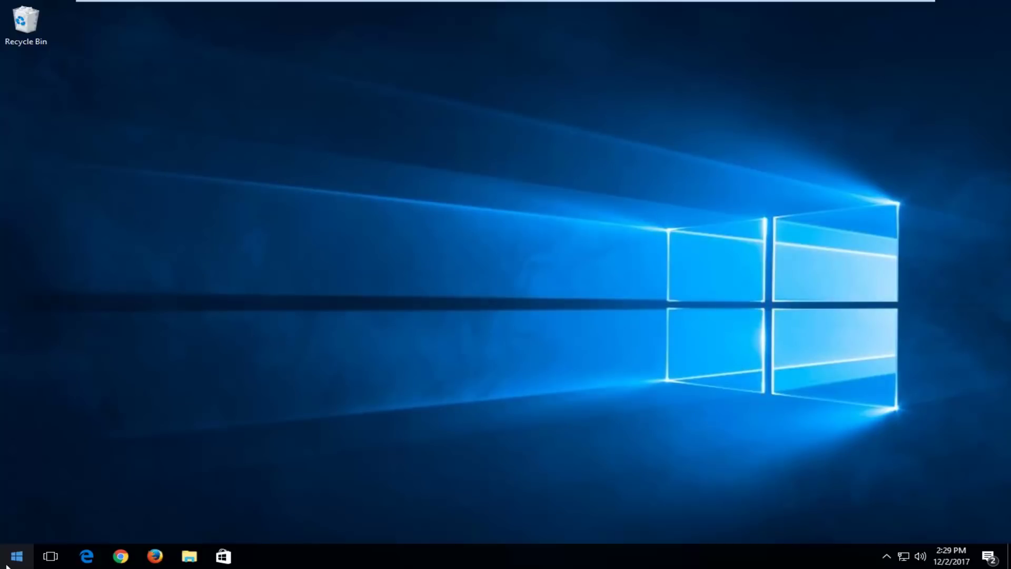
{"action": "left_click", "coordinate": [16, 556]}
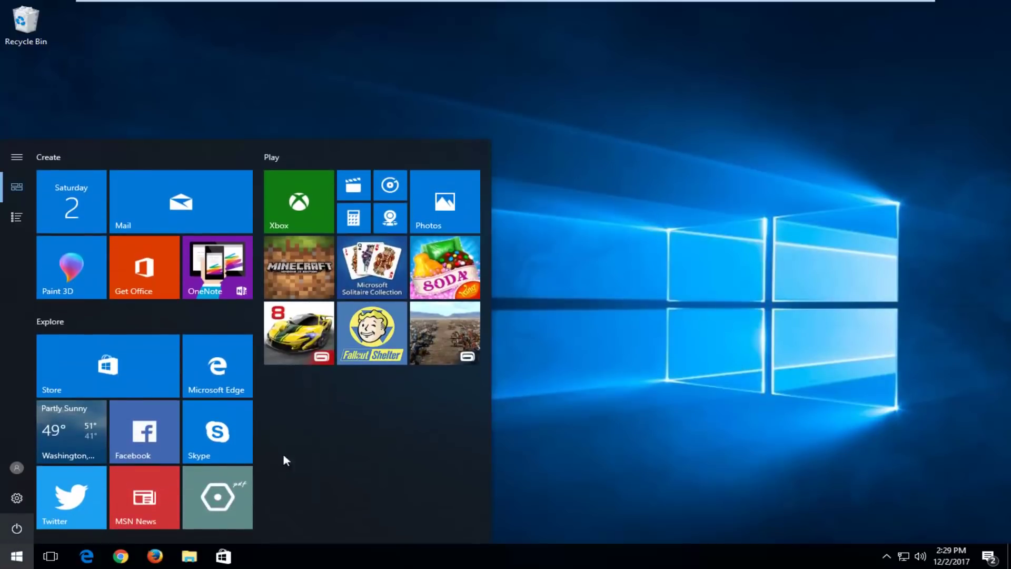
{"action": "left_click", "coordinate": [670, 354]}
{"action": "left_click", "coordinate": [3, 550]}
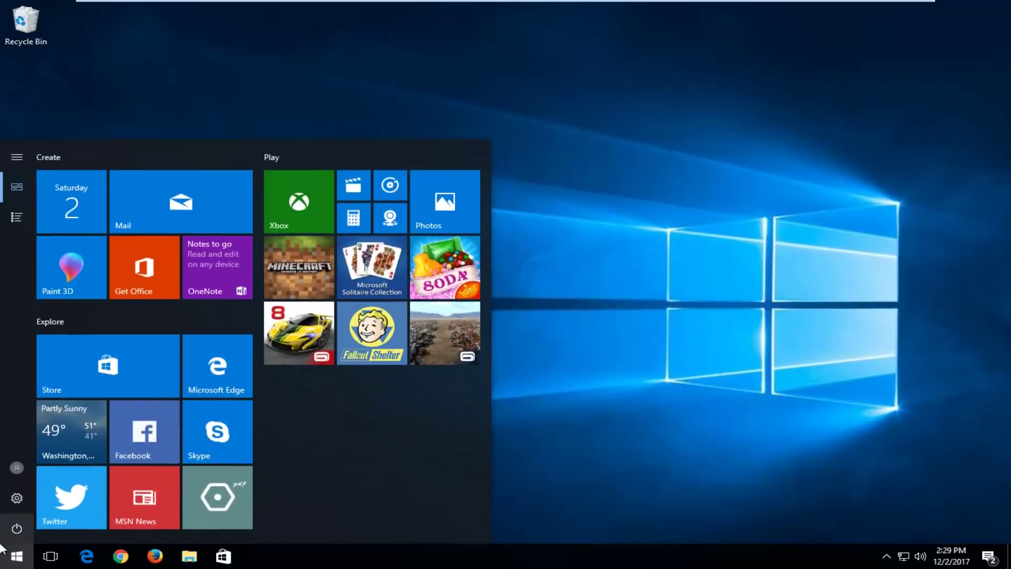
{"action": "type", "text": "cmd"}
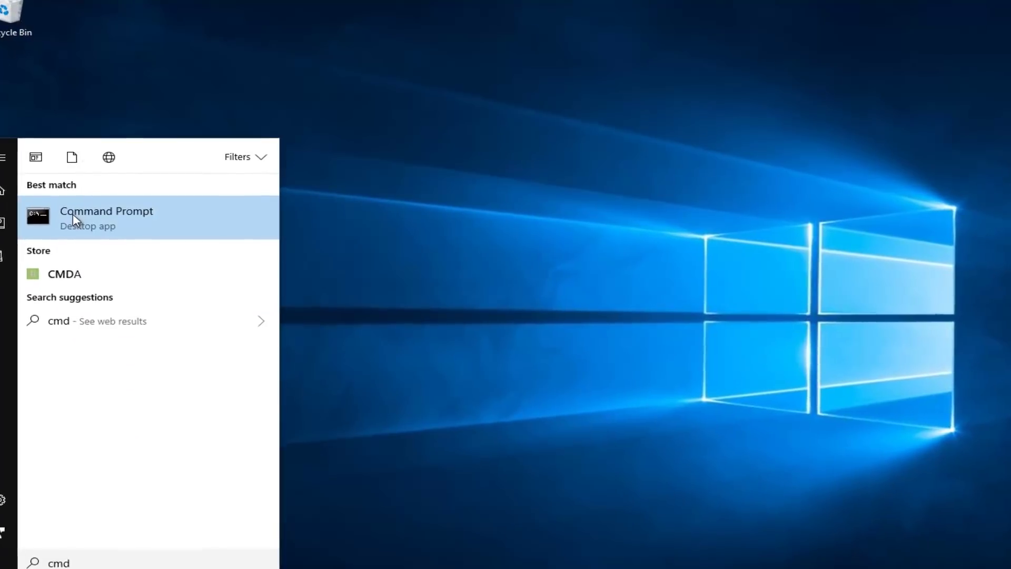
{"action": "right_click", "coordinate": [73, 213]}
{"action": "left_click", "coordinate": [120, 235]}
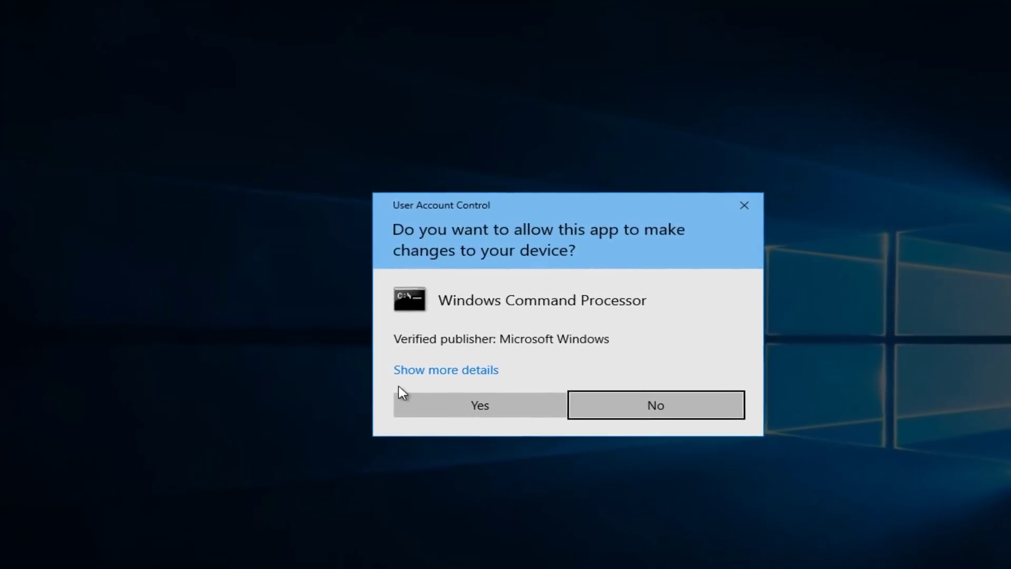
{"action": "left_click", "coordinate": [448, 404]}
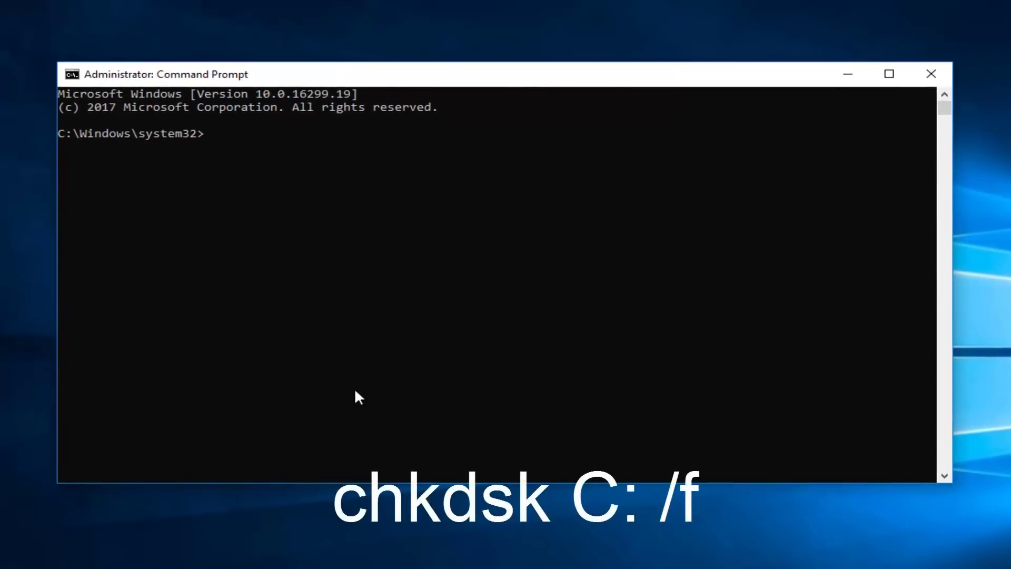
Run chkdsk C: /f and answer y to schedule the check at next restart
{"action": "type", "text": "chkdsk"}
{"action": "type", "text": "C"}
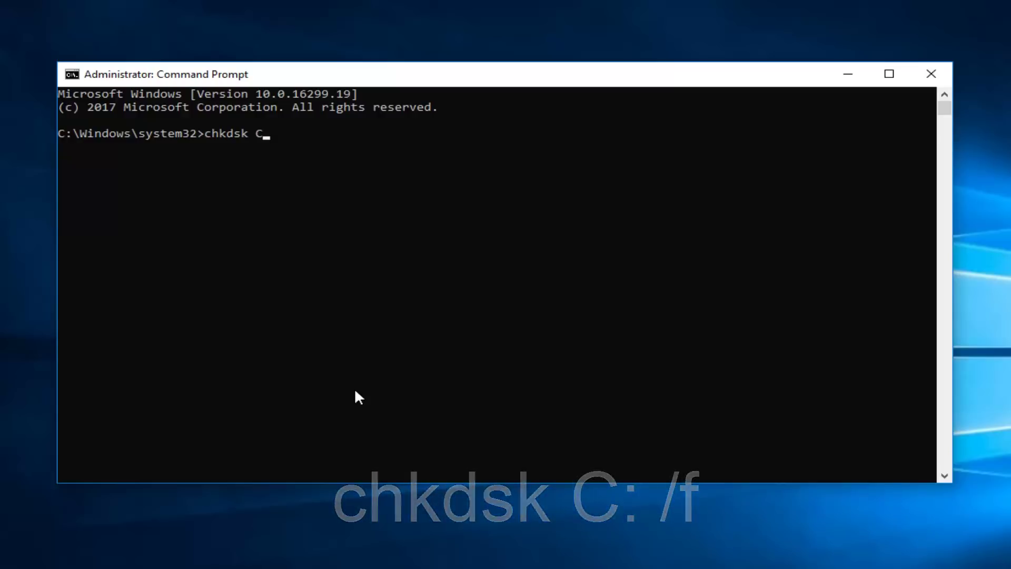
{"action": "type", "text": ":"}
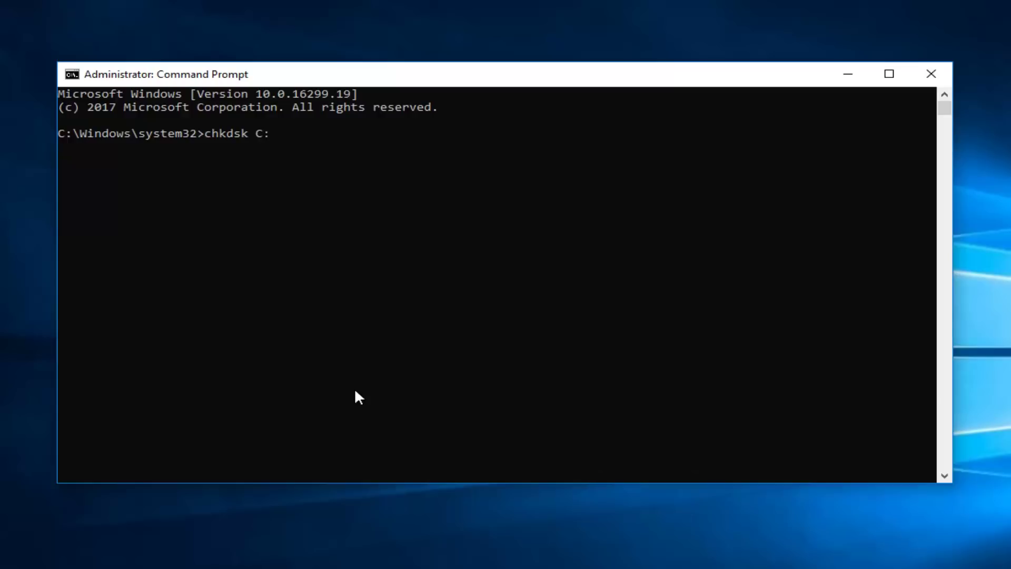
{"action": "type", "text": " /f"}
{"action": "key", "text": "Return"}
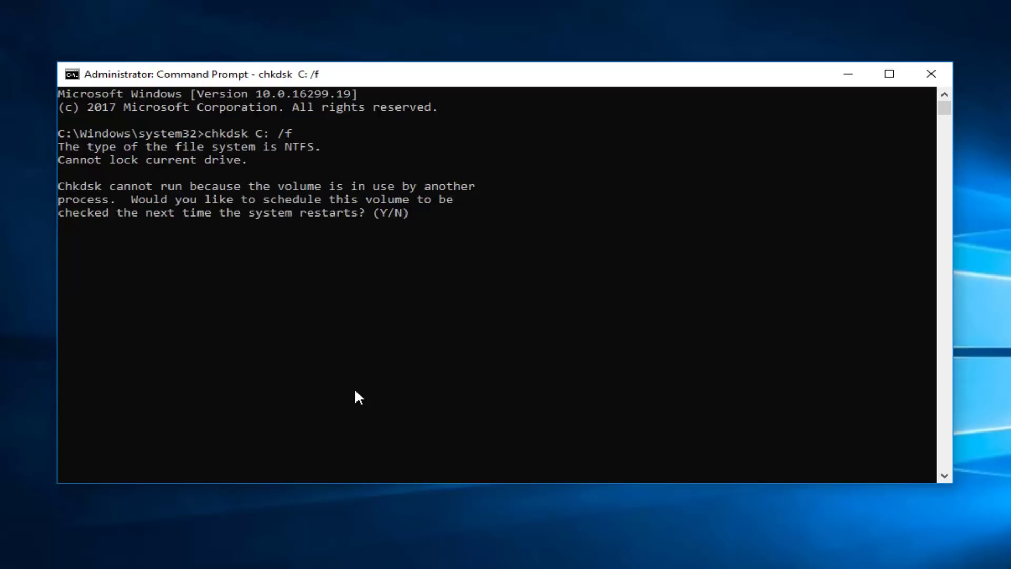
{"action": "type", "text": "y"}
{"action": "key", "text": "Return"}
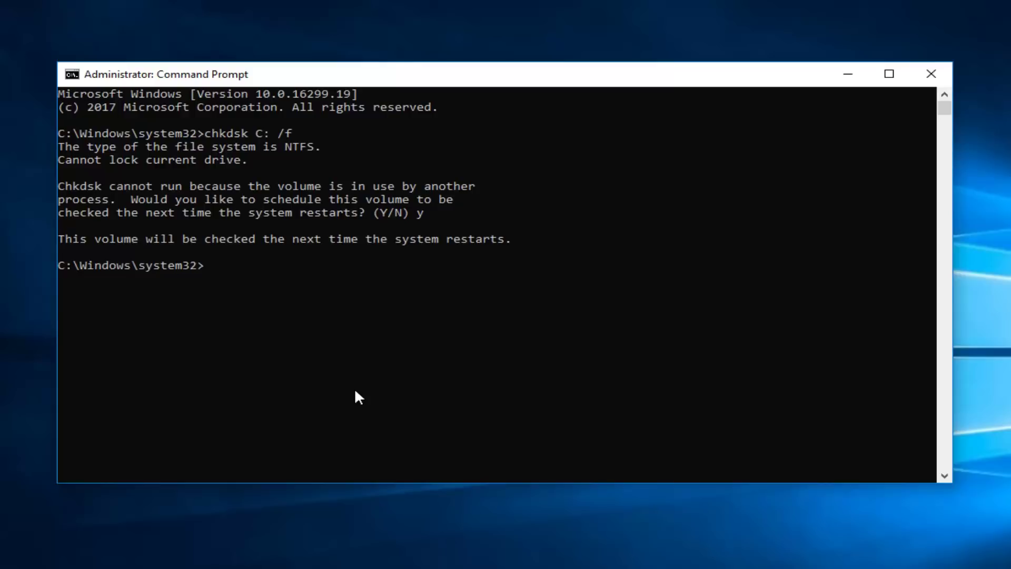
{"action": "type", "text": "sfc /"}
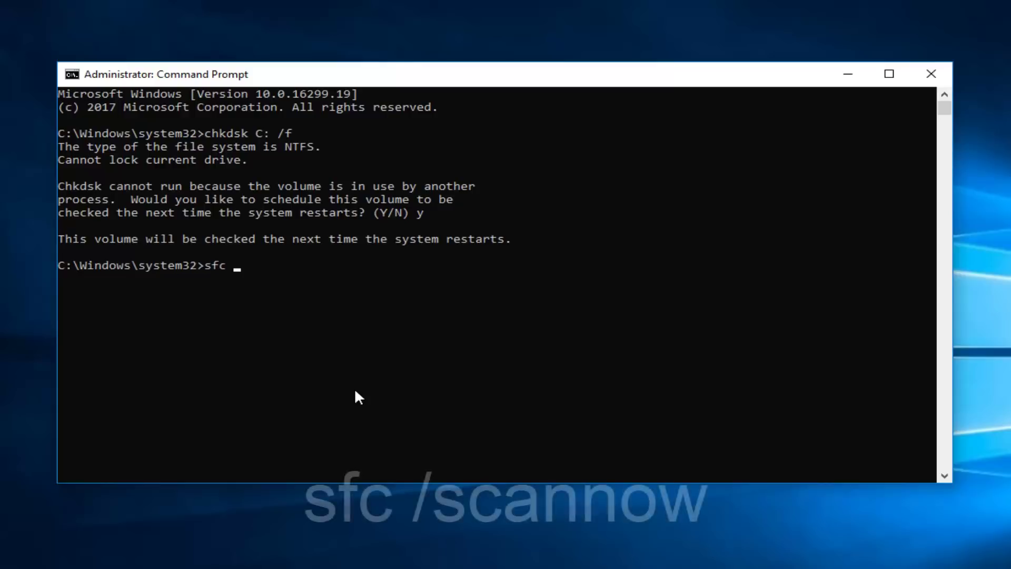
{"action": "type", "text": "scannow"}
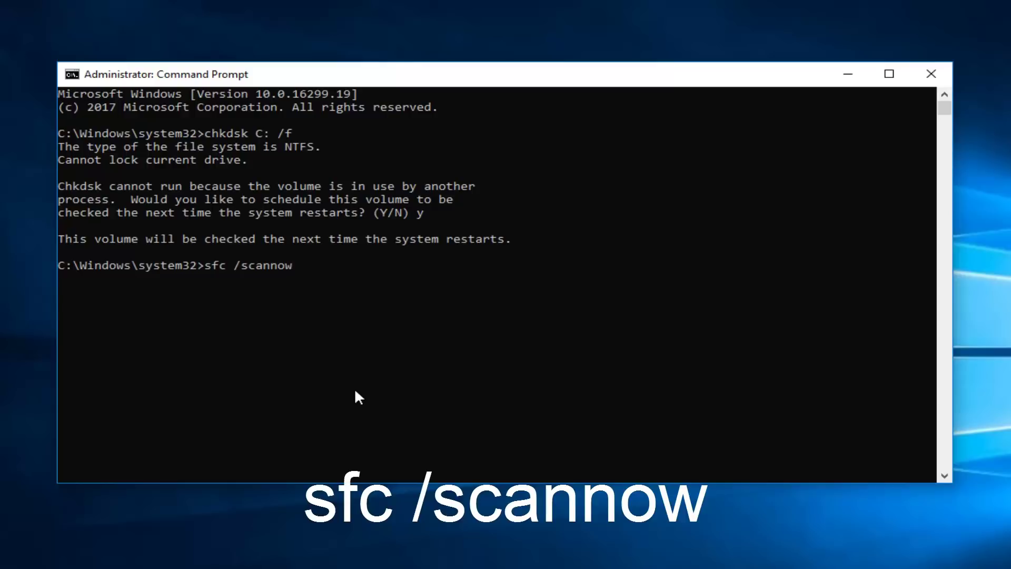
Execute the typed sfc /scannow command to start the system file scan
{"action": "key", "text": "Return"}
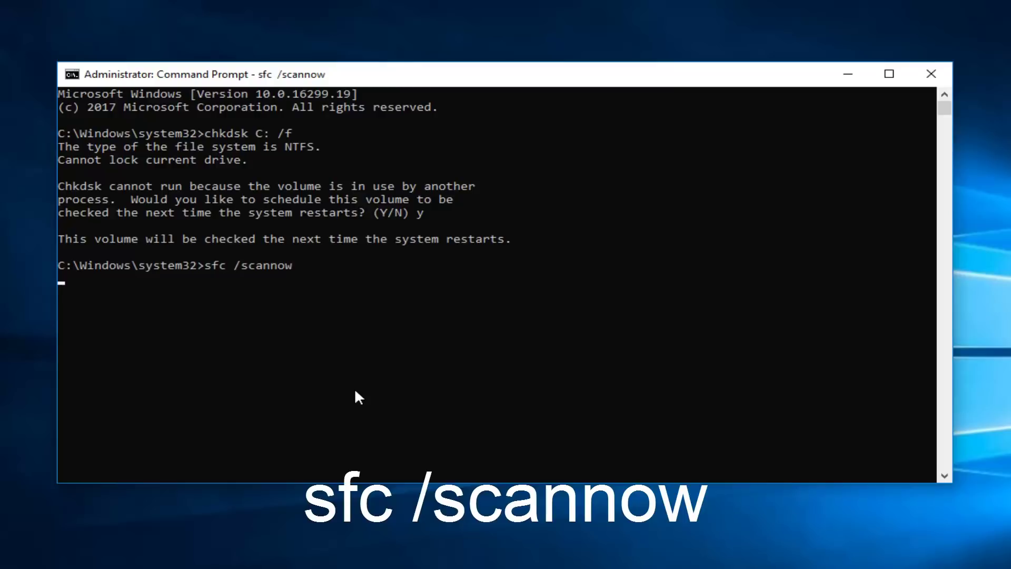